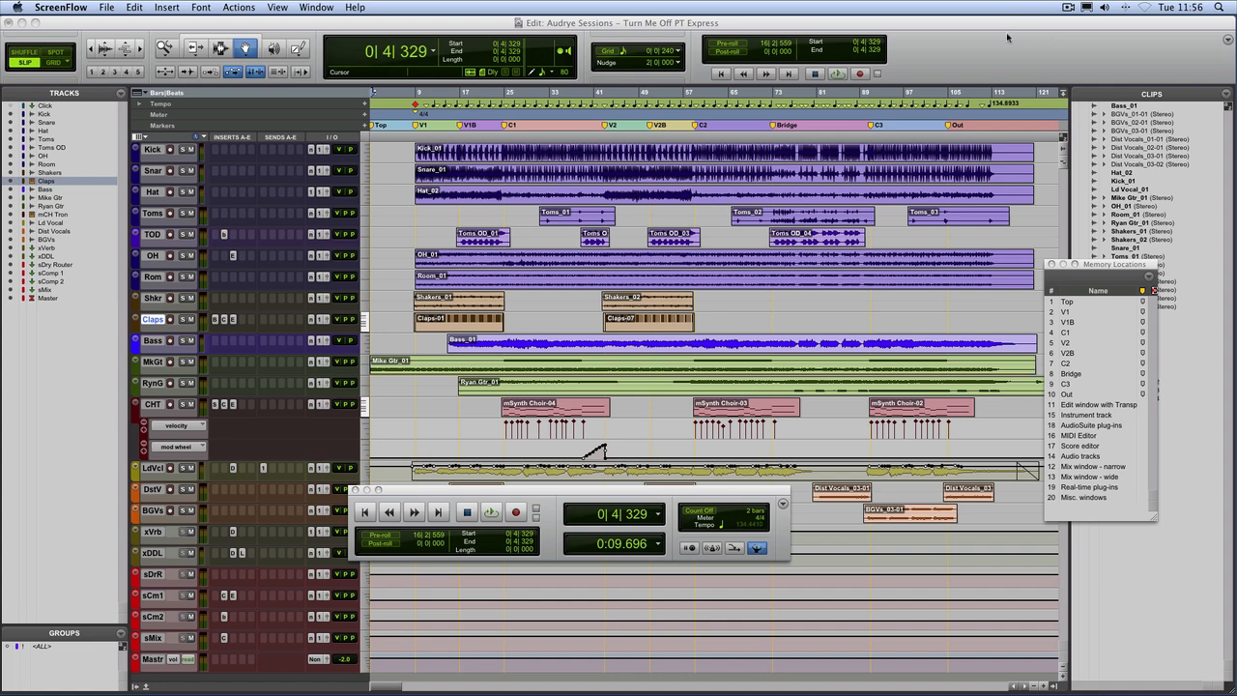
click(1009, 38)
key(super+equal)
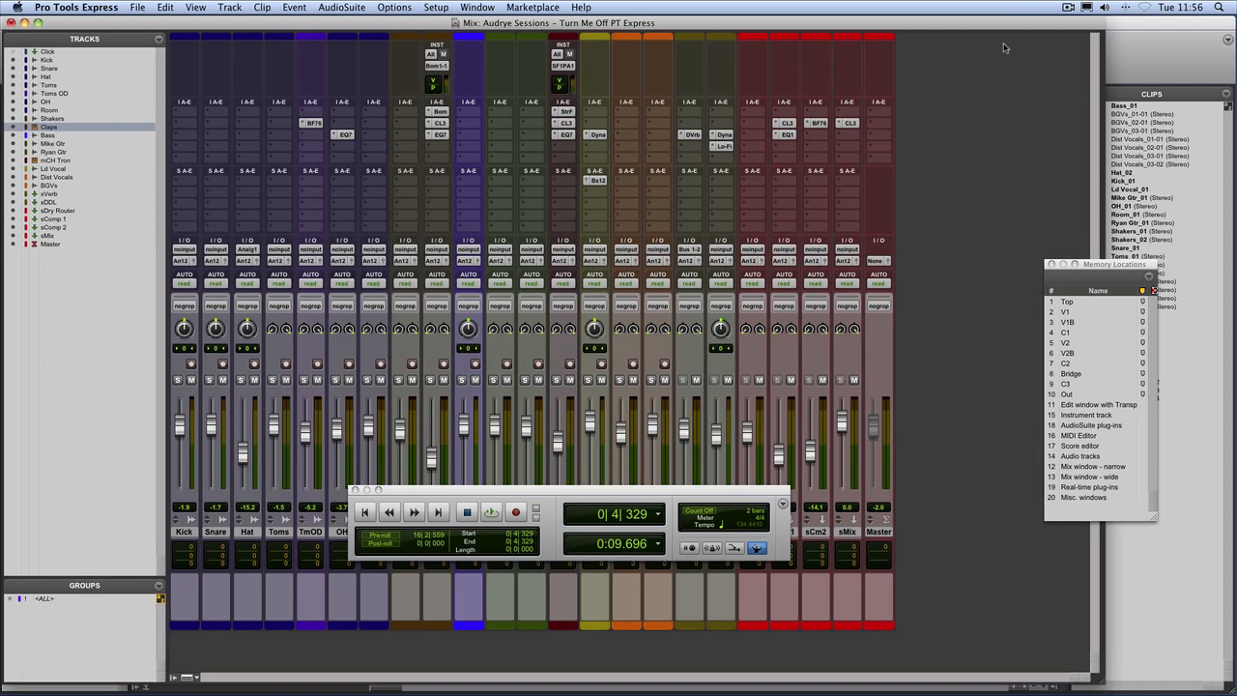
key(super+equal)
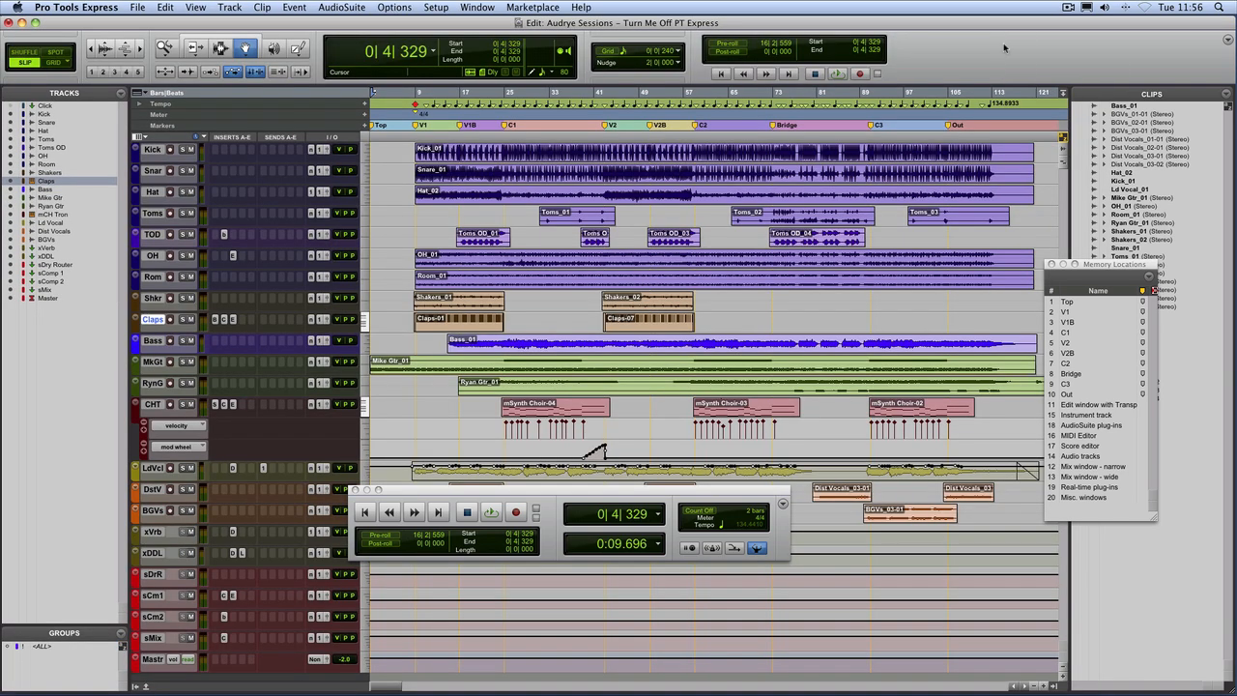
key(ctrl+equal)
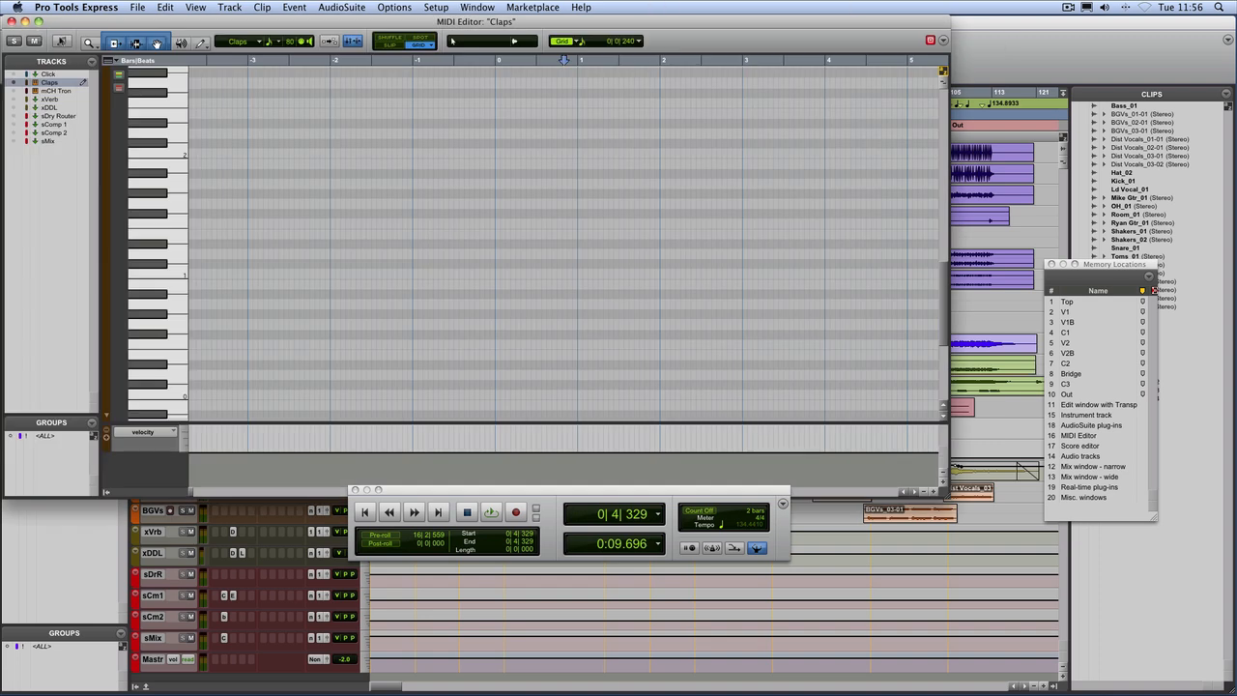
key(Escape)
key(super+bracketright)
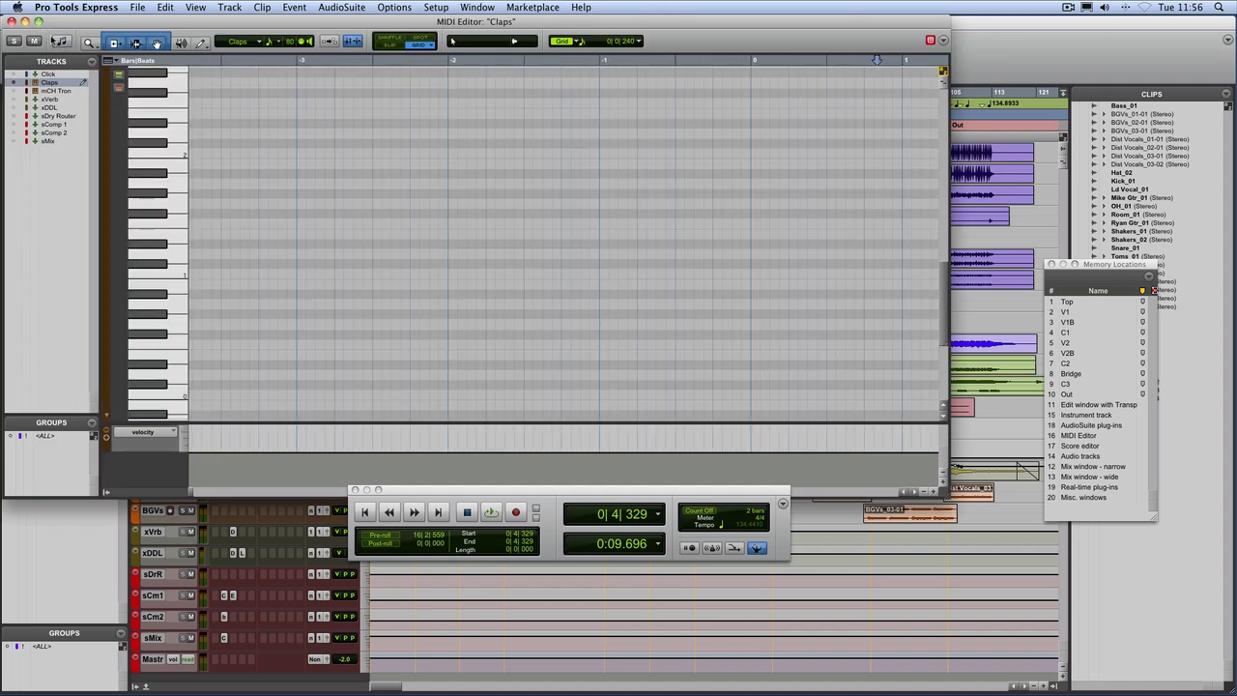
click(157, 42)
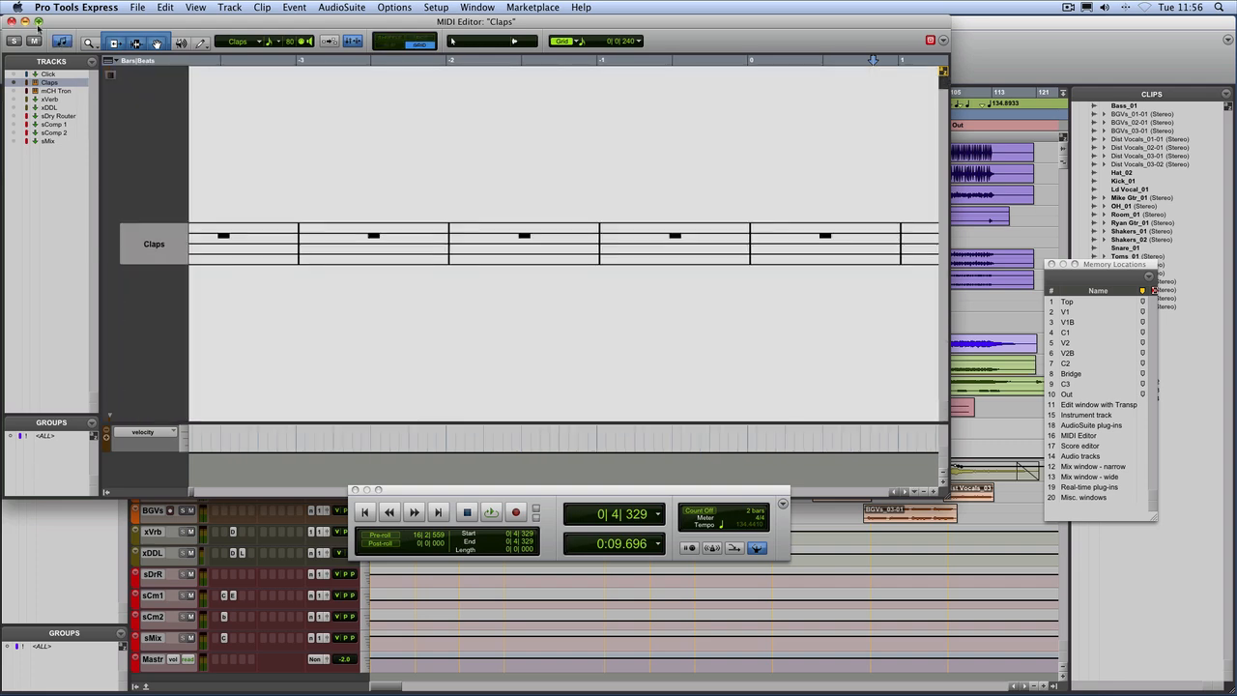
click(14, 22)
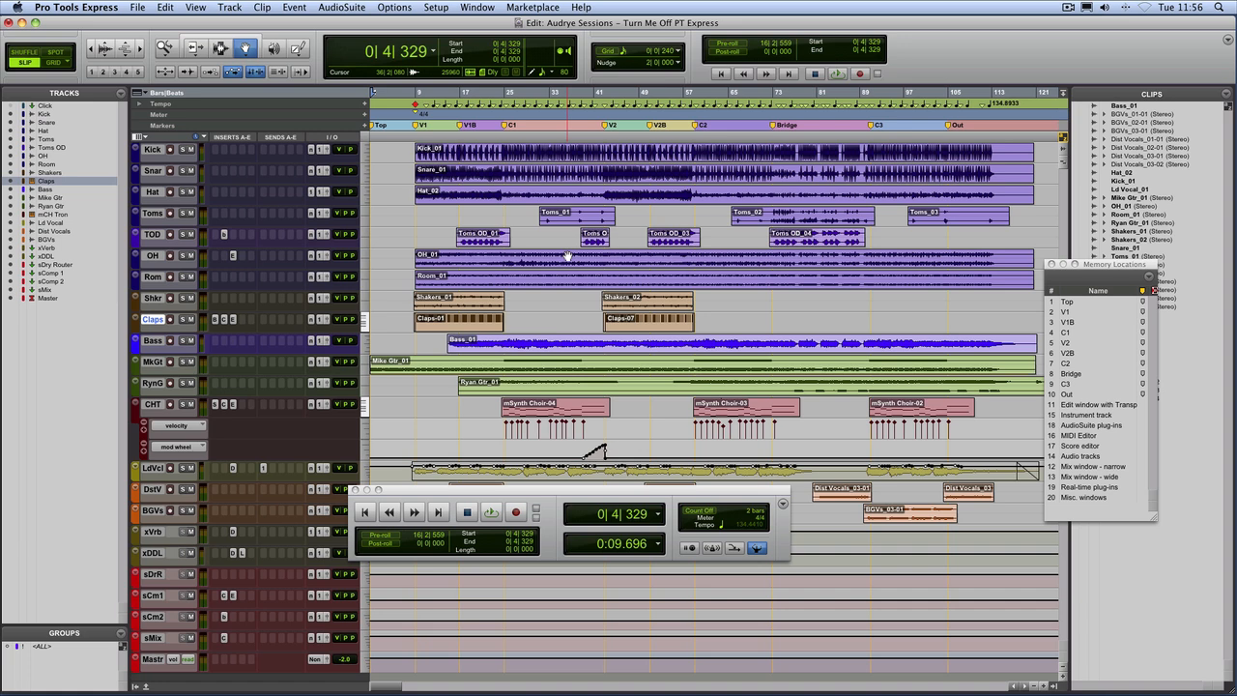
Return the playback position to zero via the Transport window
click(369, 512)
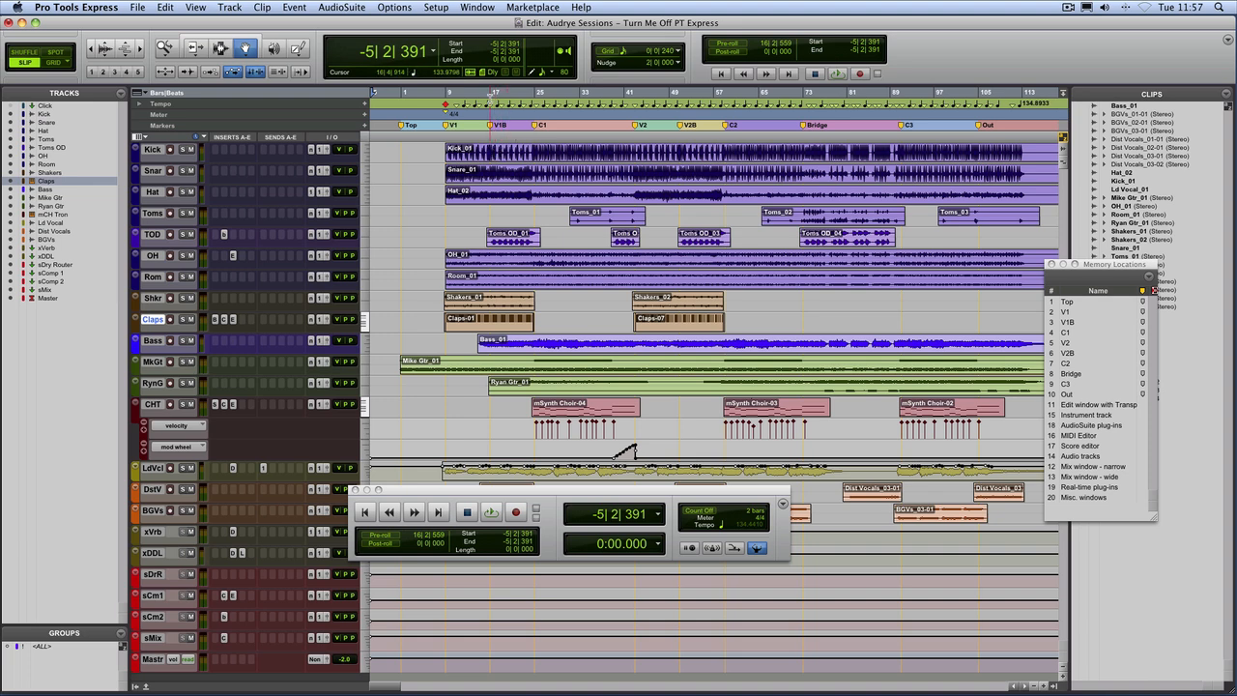
Place the playback start point near bar 16 in the timeline and start playing from there
click(493, 95)
key(space)
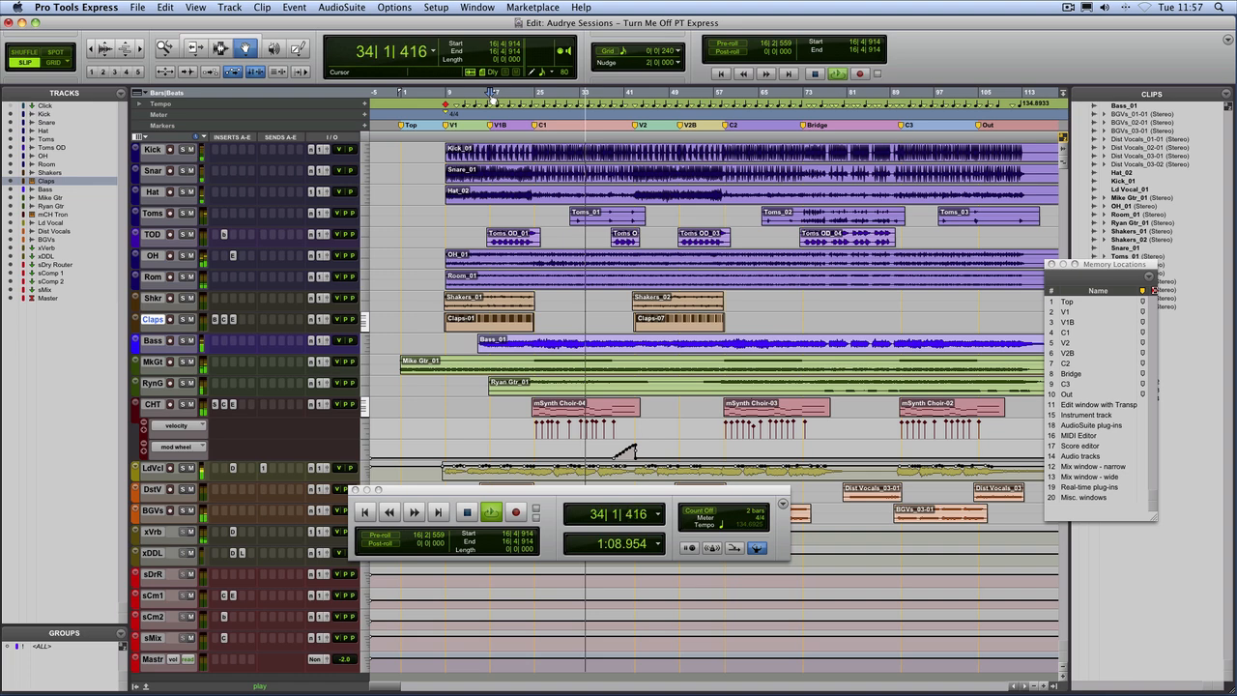
key(space)
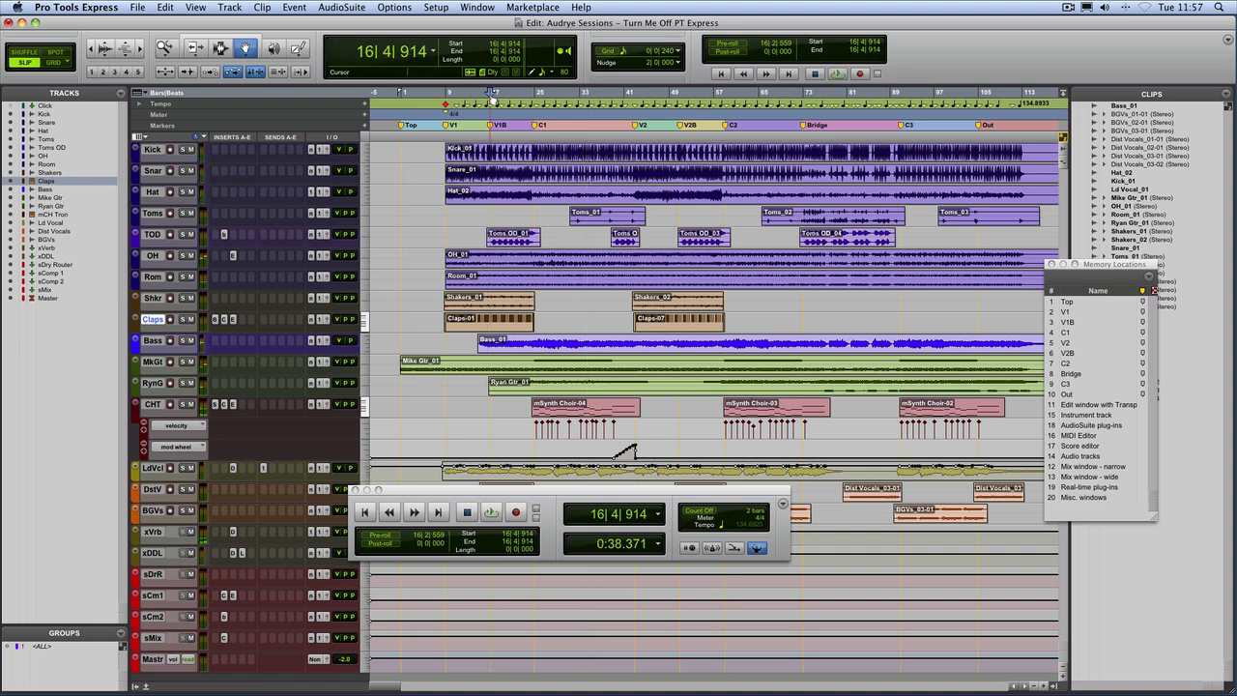